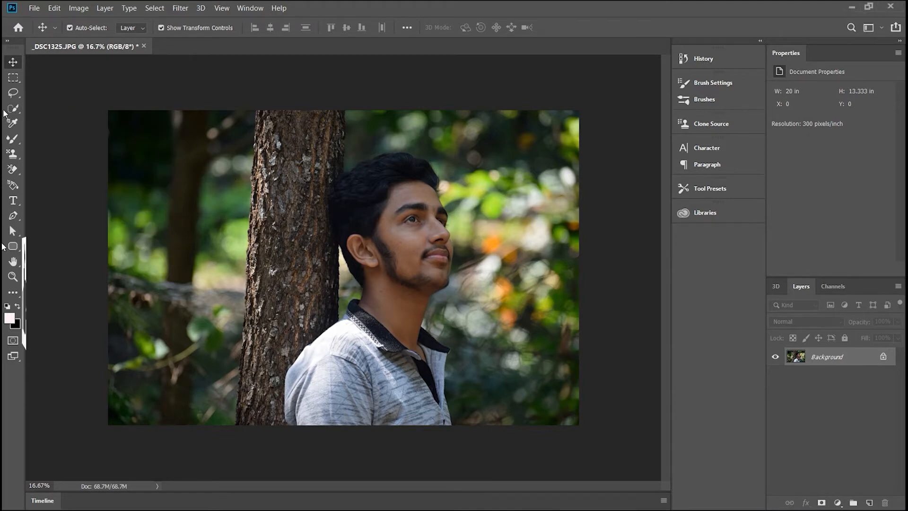
# - Select the foreground tree trunk and the man leaning against it with the Quick Selection tool
pyautogui.click(14, 108)
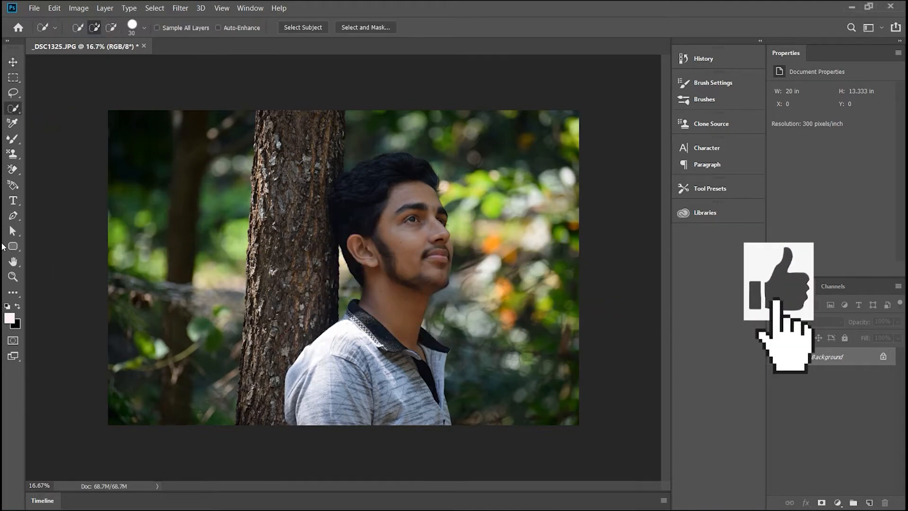
pyautogui.moveTo(259, 114)
pyautogui.mouseDown()
pyautogui.moveTo(336, 172)
pyautogui.moveTo(340, 116)
pyautogui.moveTo(342, 148)
pyautogui.moveTo(308, 155)
pyautogui.moveTo(267, 144)
pyautogui.moveTo(261, 128)
pyautogui.moveTo(256, 187)
pyautogui.moveTo(272, 185)
pyautogui.moveTo(298, 231)
pyautogui.moveTo(320, 186)
pyautogui.moveTo(319, 232)
pyautogui.moveTo(280, 297)
pyautogui.moveTo(253, 289)
pyautogui.moveTo(262, 416)
pyautogui.mouseUp()
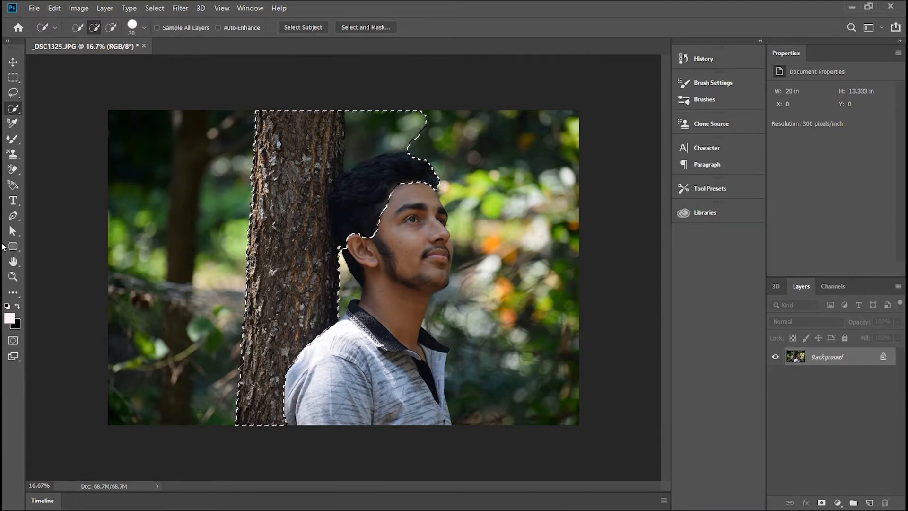
pyautogui.moveTo(307, 384)
pyautogui.mouseDown()
pyautogui.moveTo(331, 378)
pyautogui.moveTo(416, 397)
pyautogui.moveTo(433, 338)
pyautogui.moveTo(416, 194)
pyautogui.moveTo(398, 284)
pyautogui.mouseUp()
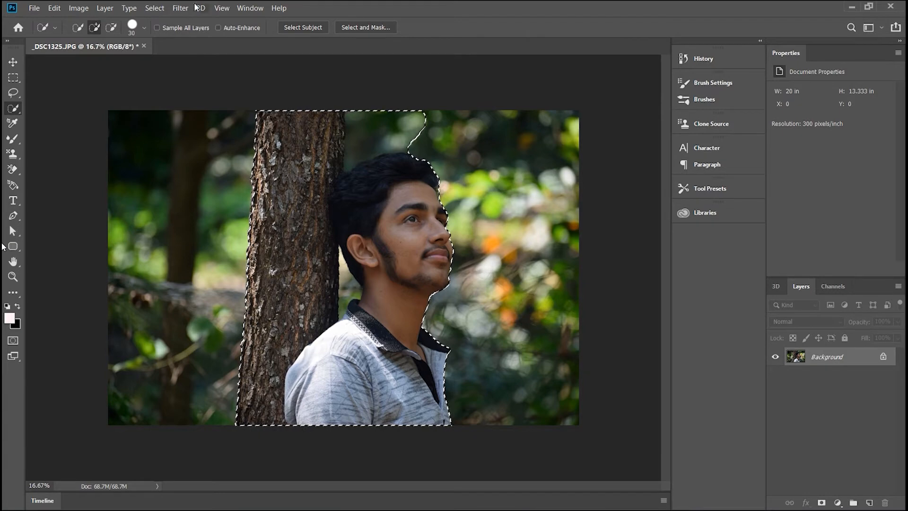
# - Subtract the background area above the man's hair from the selection and invert the selection to the background
pyautogui.click(112, 27)
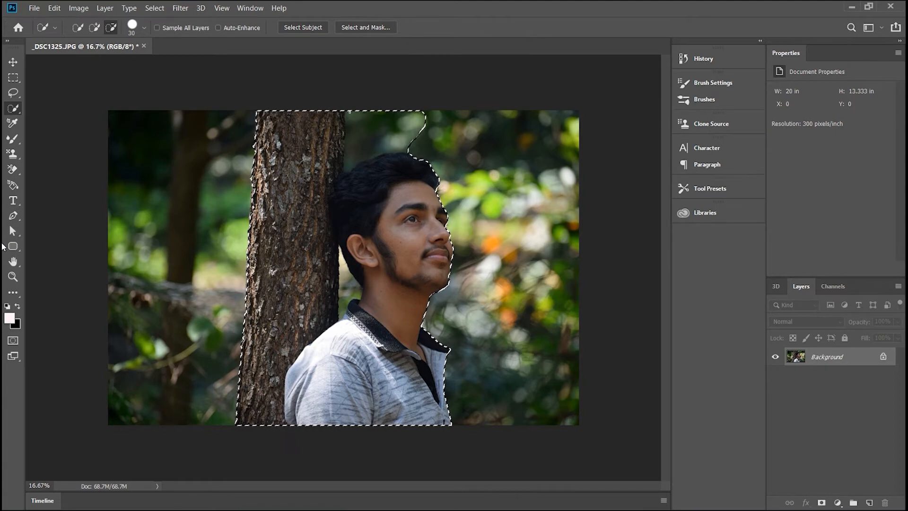
pyautogui.moveTo(352, 115)
pyautogui.mouseDown()
pyautogui.moveTo(349, 159)
pyautogui.moveTo(395, 138)
pyautogui.moveTo(419, 145)
pyautogui.mouseUp()
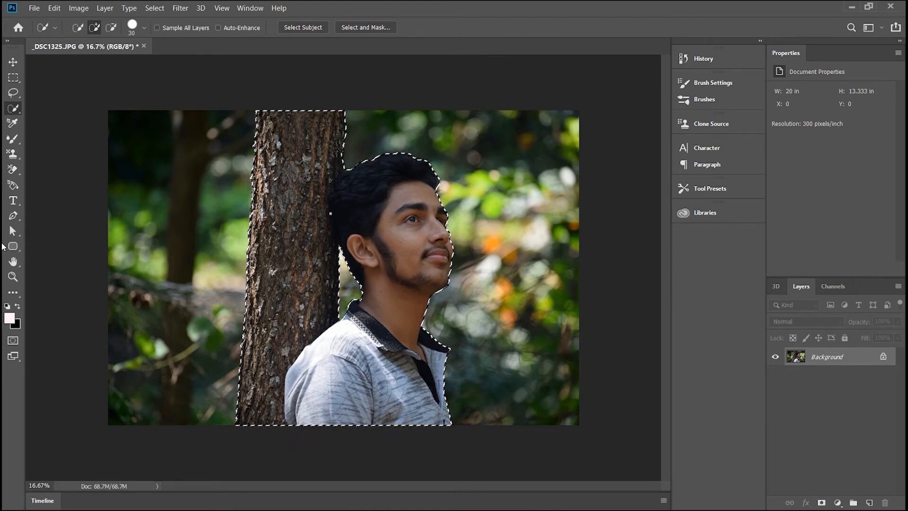
pyautogui.click(151, 7)
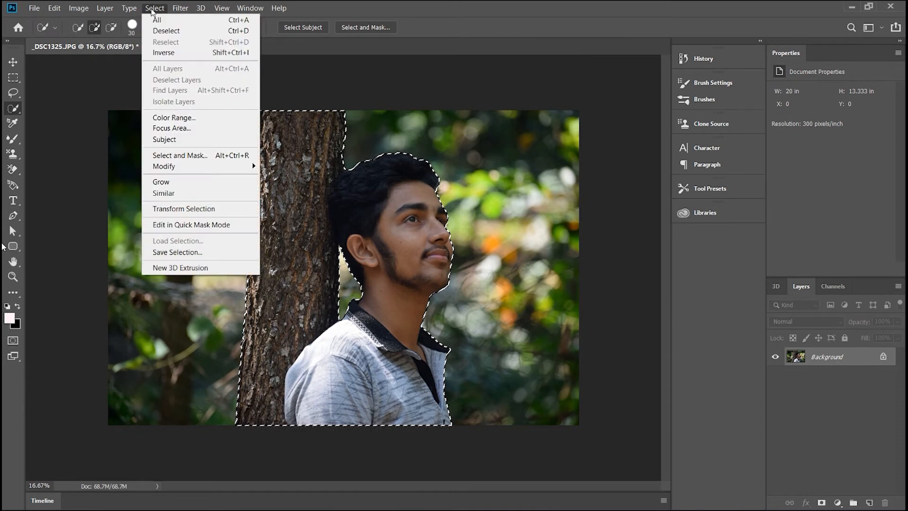
pyautogui.click(169, 54)
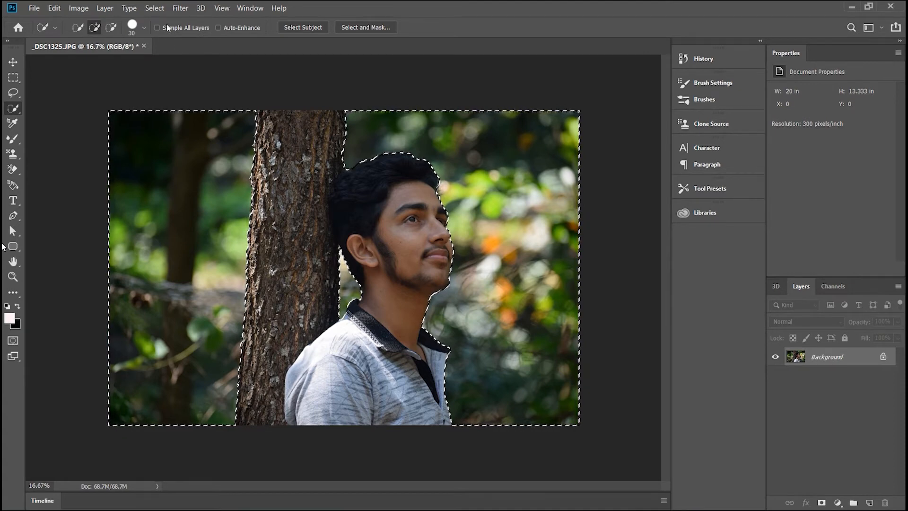
# - Start a Field Blur on the selected background and set its blur to 32 px
pyautogui.click(187, 8)
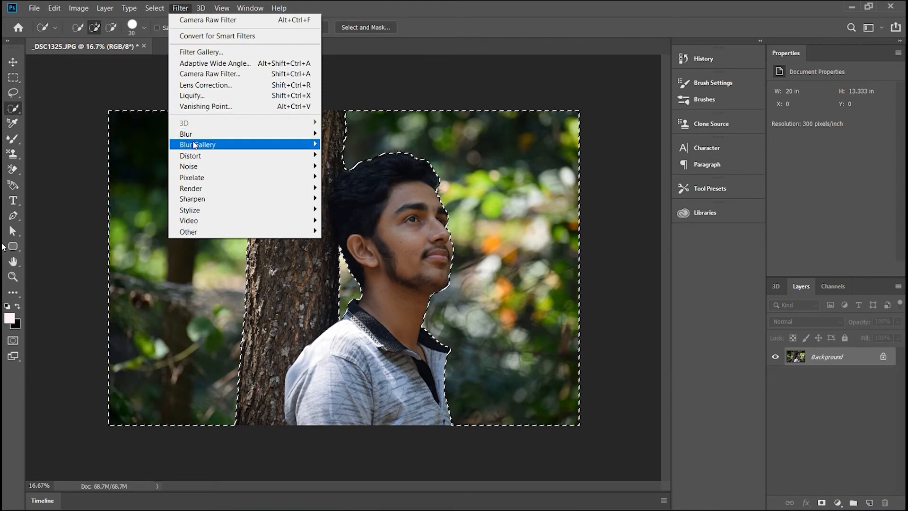
pyautogui.moveTo(195, 144)
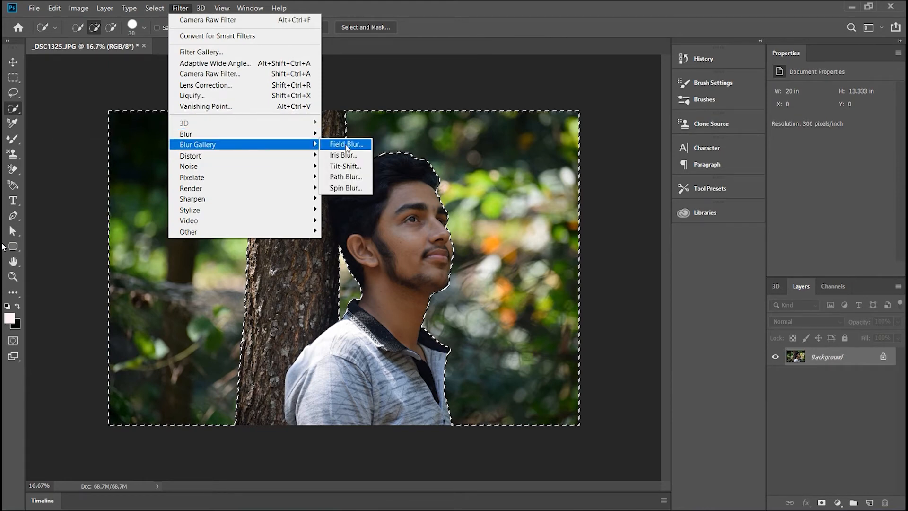
pyautogui.click(347, 145)
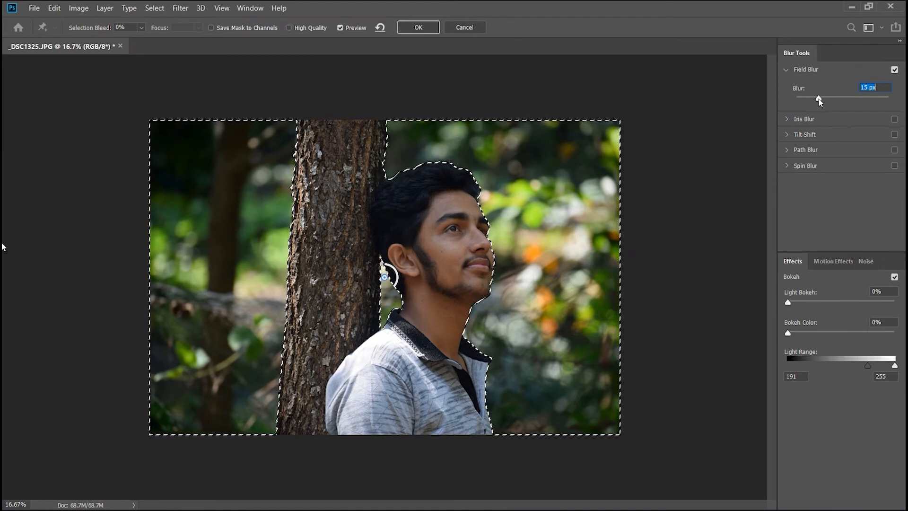
pyautogui.moveTo(821, 102); pyautogui.dragTo(832, 103)
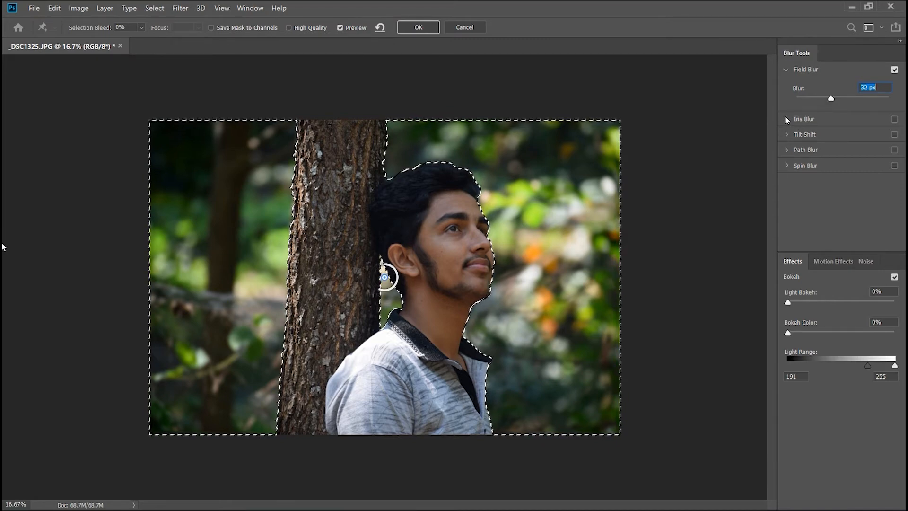
# - Enable Spin Blur, raise the Field Blur to 35 px and apply the blur to the background
pyautogui.click(788, 165)
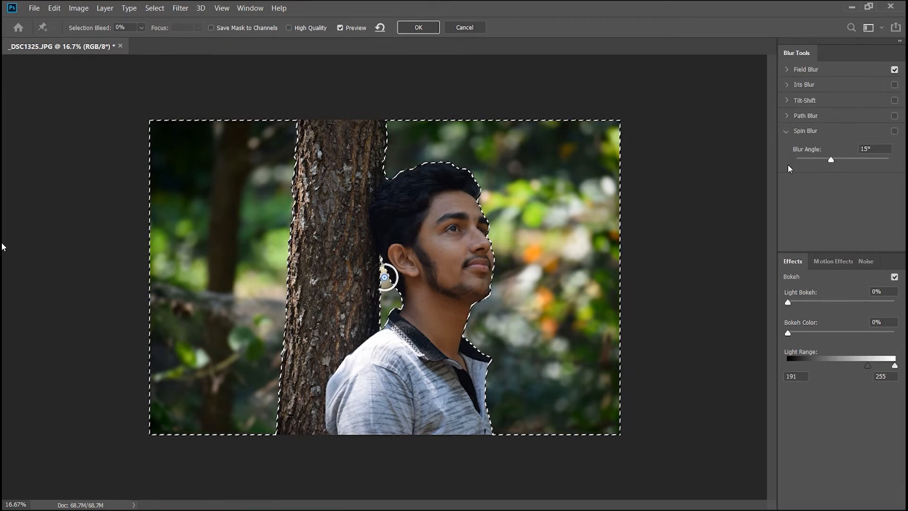
pyautogui.click(787, 132)
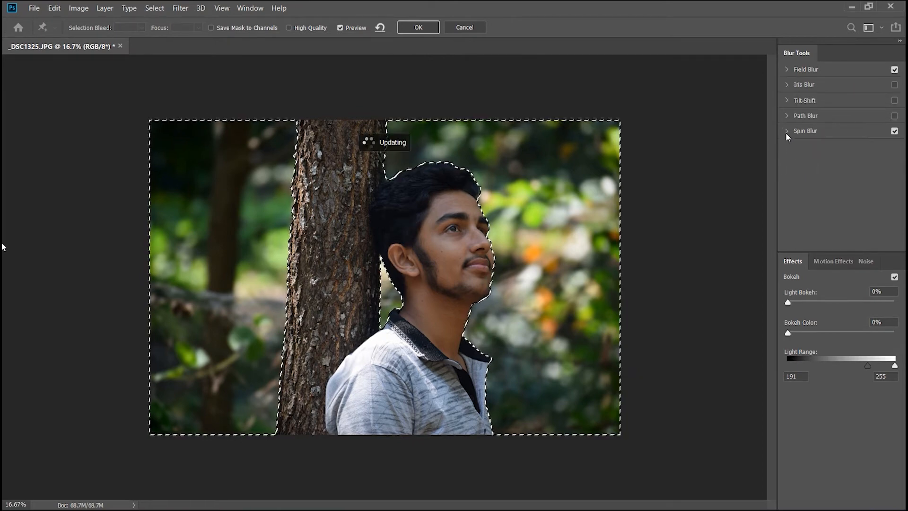
pyautogui.click(788, 71)
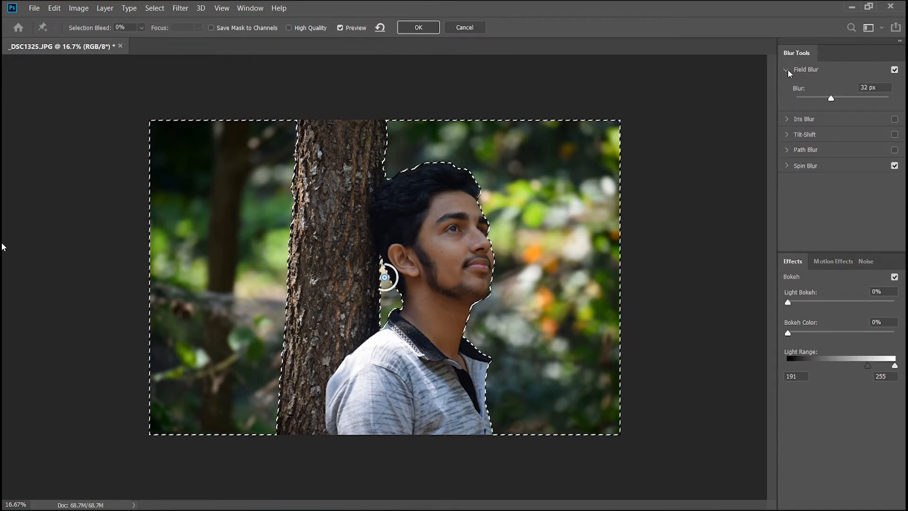
pyautogui.click(830, 97)
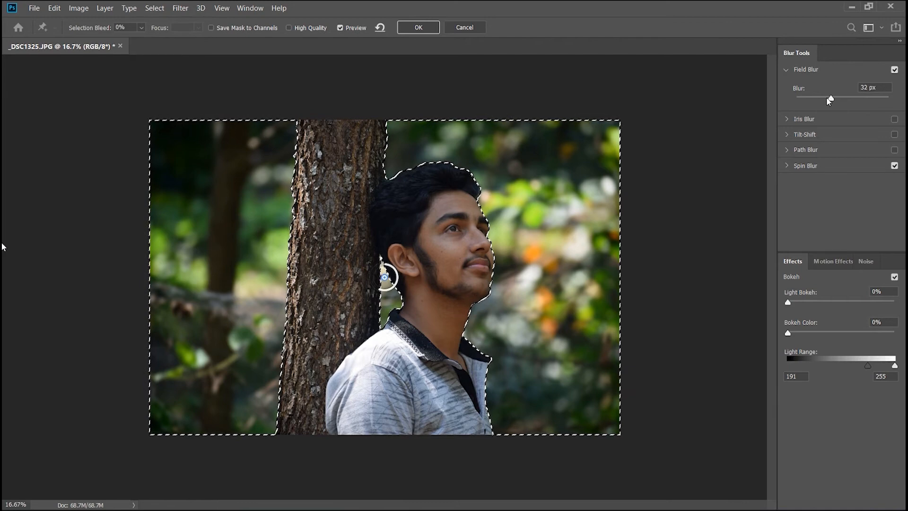
pyautogui.moveTo(829, 99); pyautogui.dragTo(834, 99)
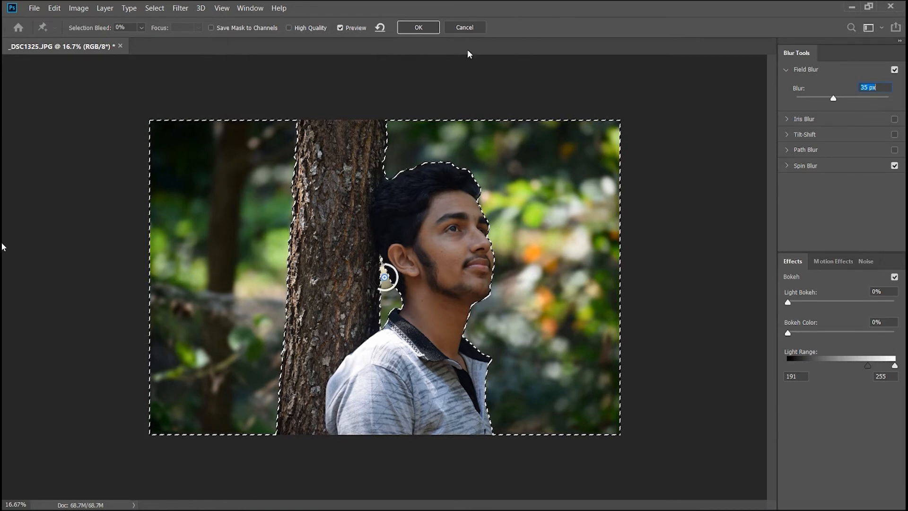
pyautogui.click(426, 24)
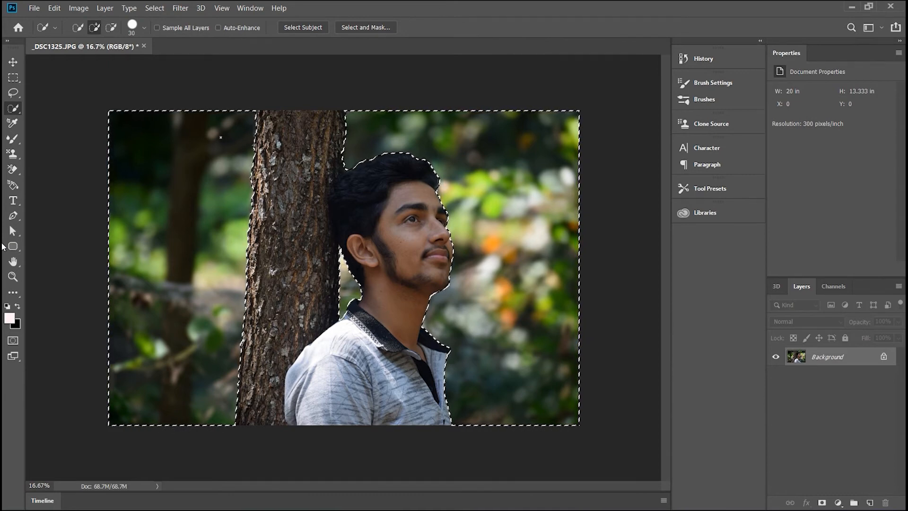
# - In the Camera Raw Filter for the background, set Exposure to -0.95, Highlights to -23 and Saturation to -21
pyautogui.click(180, 9)
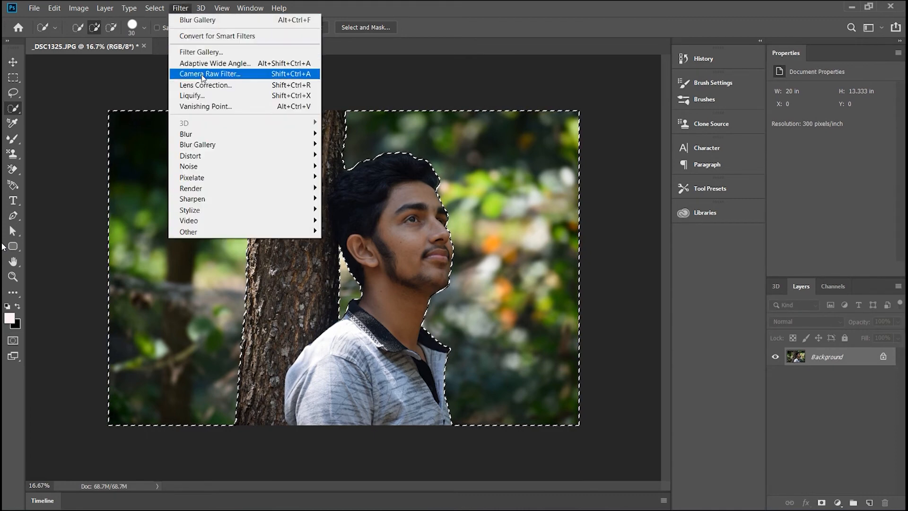
pyautogui.click(224, 77)
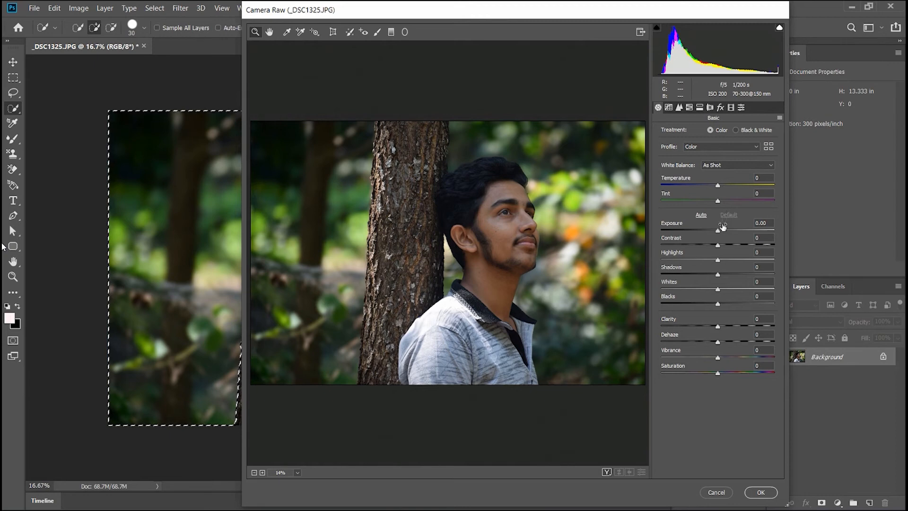
pyautogui.moveTo(718, 232); pyautogui.dragTo(708, 235)
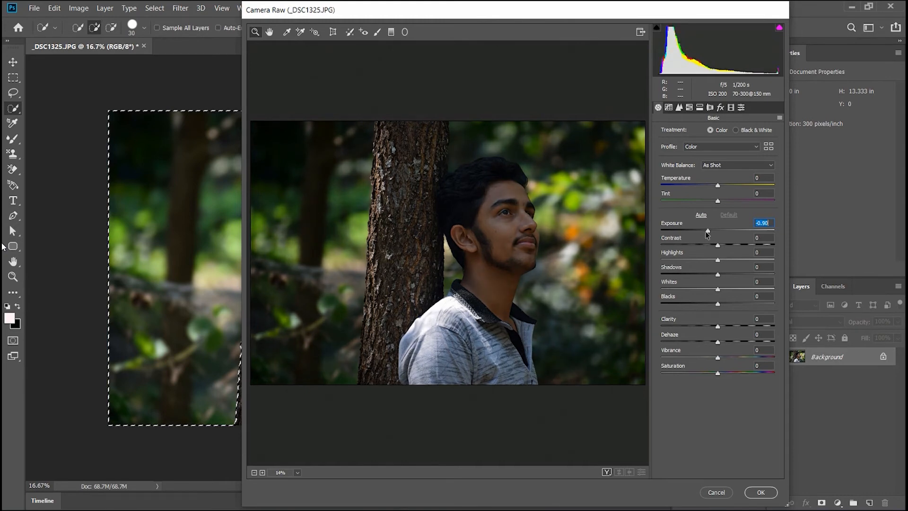
pyautogui.moveTo(707, 235)
pyautogui.mouseDown()
pyautogui.moveTo(727, 233)
pyautogui.moveTo(705, 229)
pyautogui.mouseUp()
pyautogui.moveTo(718, 260); pyautogui.dragTo(708, 261)
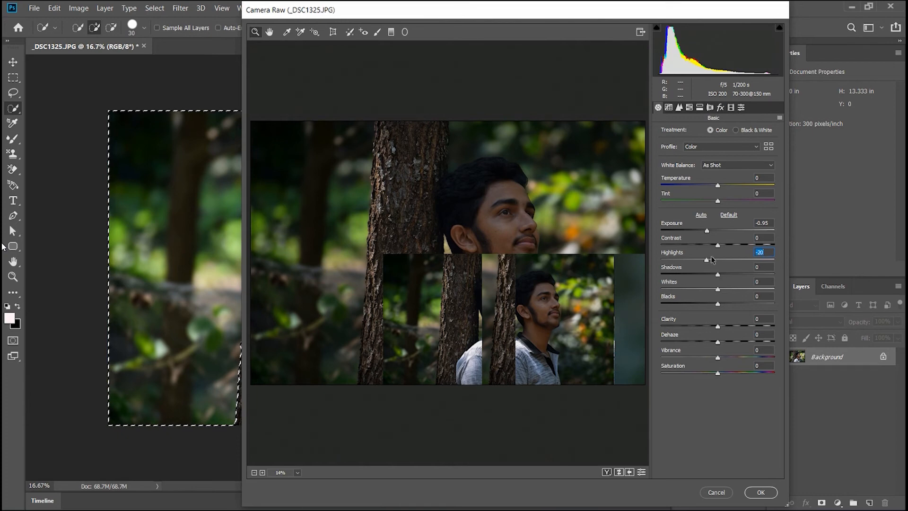
pyautogui.moveTo(708, 260); pyautogui.dragTo(705, 260)
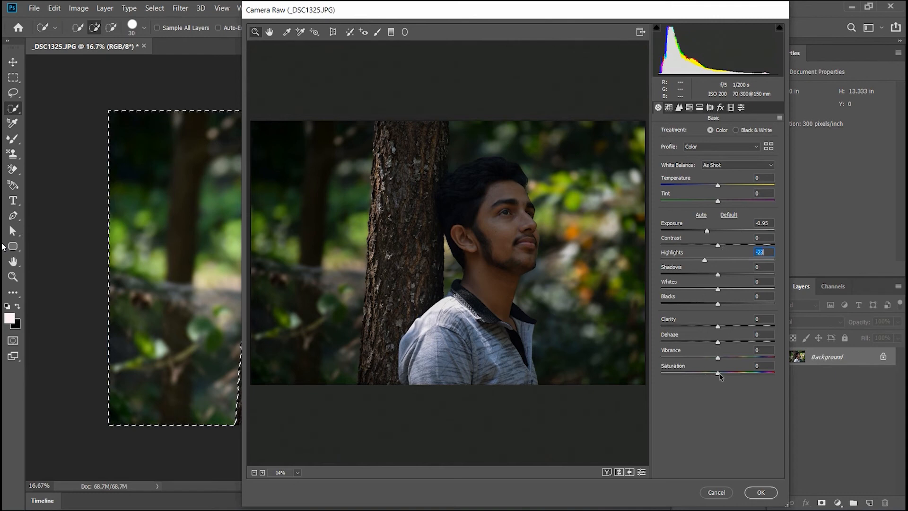
pyautogui.moveTo(718, 373); pyautogui.dragTo(707, 377)
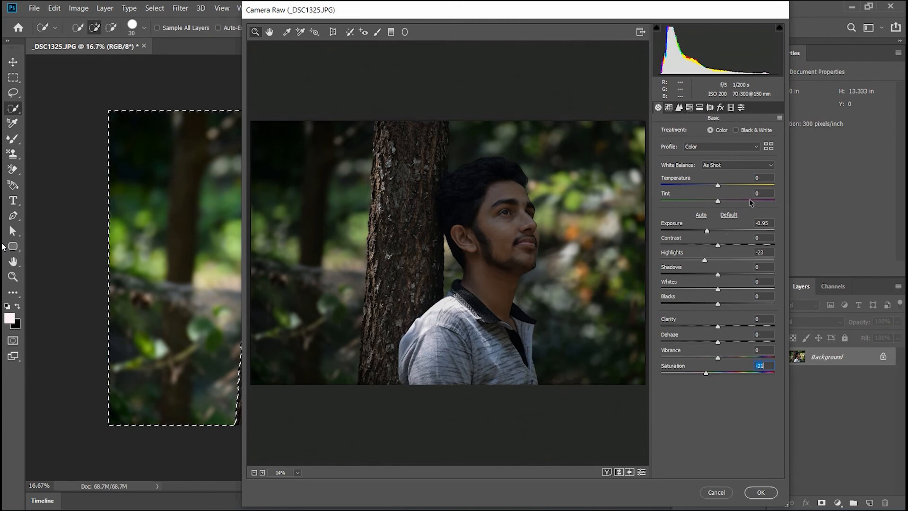
# - In the HSL adjustments, lower the hue and the saturation of the background's yellows and greens
pyautogui.click(690, 108)
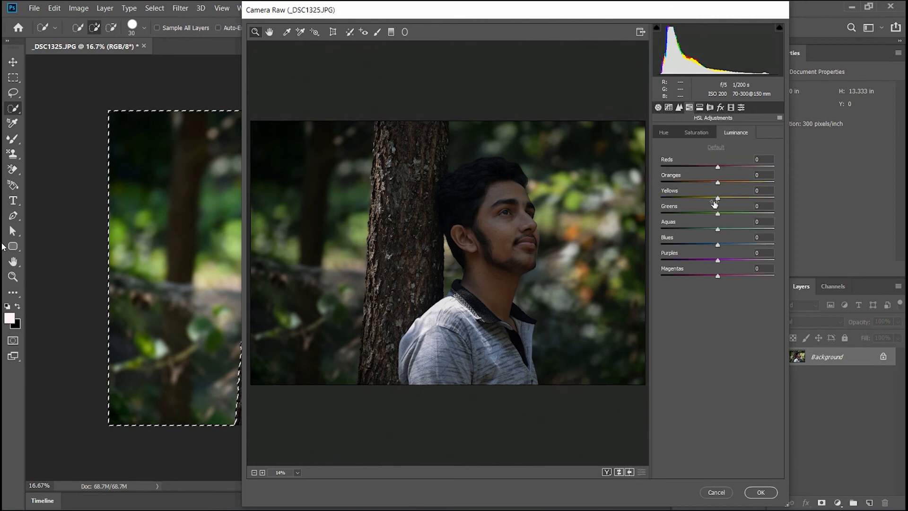
pyautogui.click(663, 134)
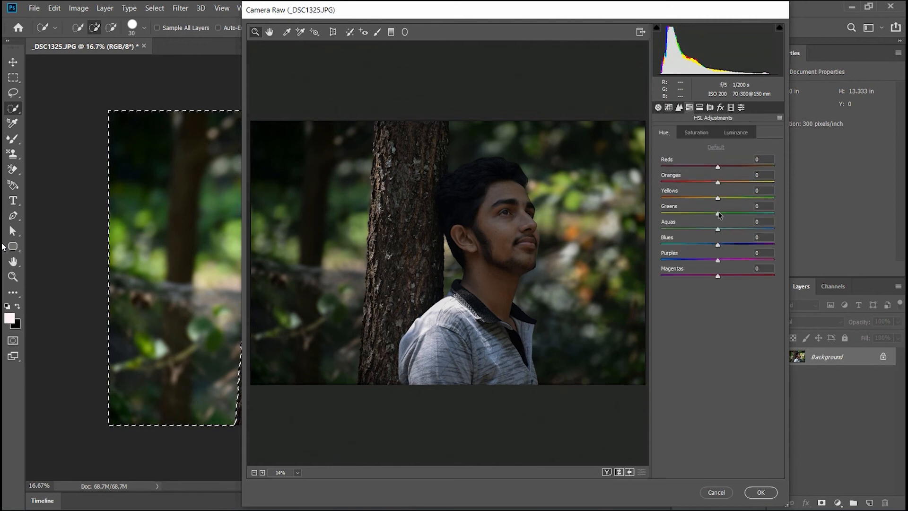
pyautogui.moveTo(718, 216); pyautogui.dragTo(685, 198)
pyautogui.click(704, 133)
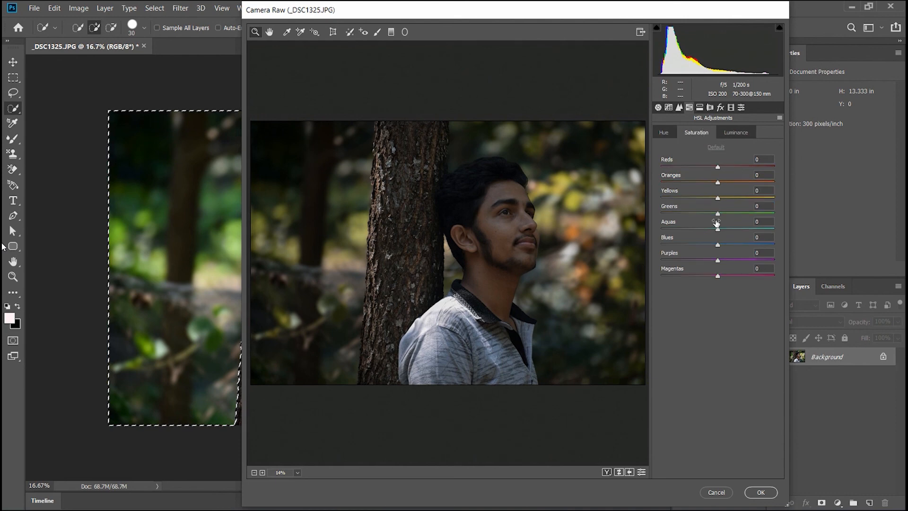
pyautogui.moveTo(711, 200); pyautogui.dragTo(696, 213)
# - Set the HSL luminance of Yellows to -27, Greens to -15 and Blues to -15, and apply the Camera Raw filter
pyautogui.click(731, 135)
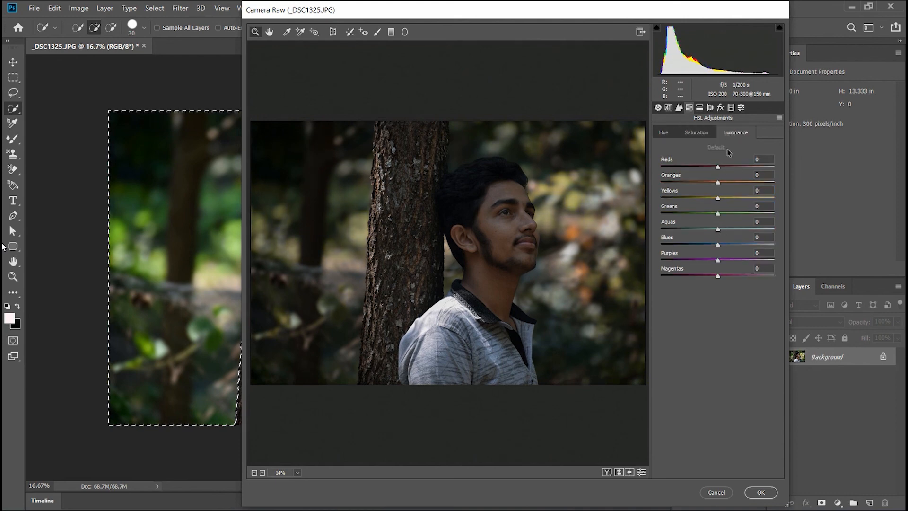
pyautogui.moveTo(717, 198); pyautogui.dragTo(709, 216)
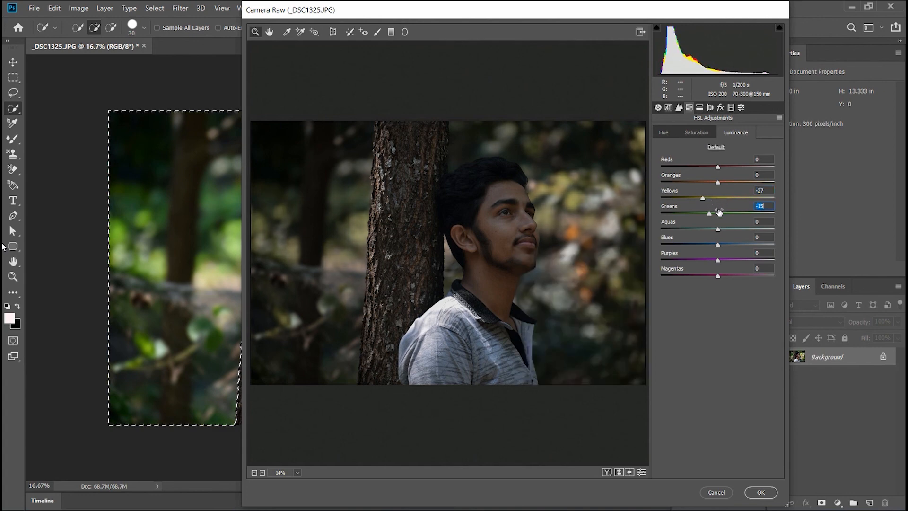
pyautogui.moveTo(717, 245); pyautogui.dragTo(709, 245)
pyautogui.click(760, 492)
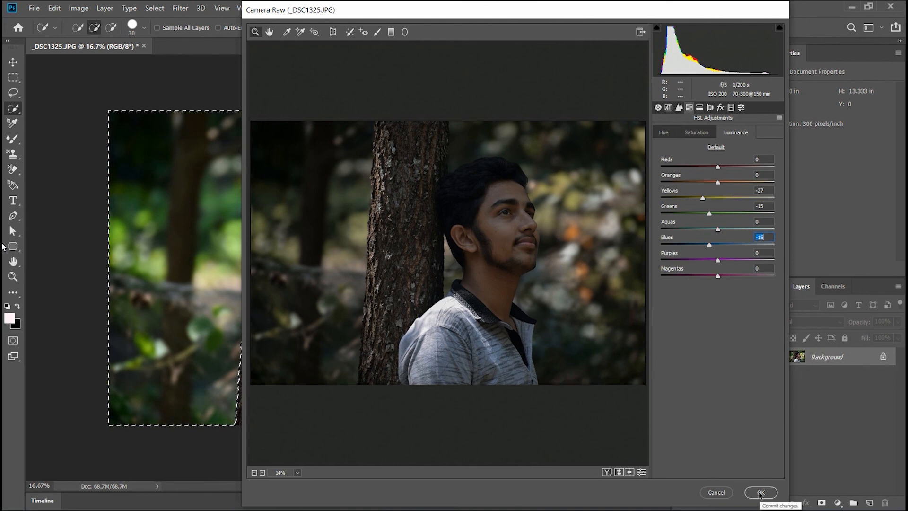